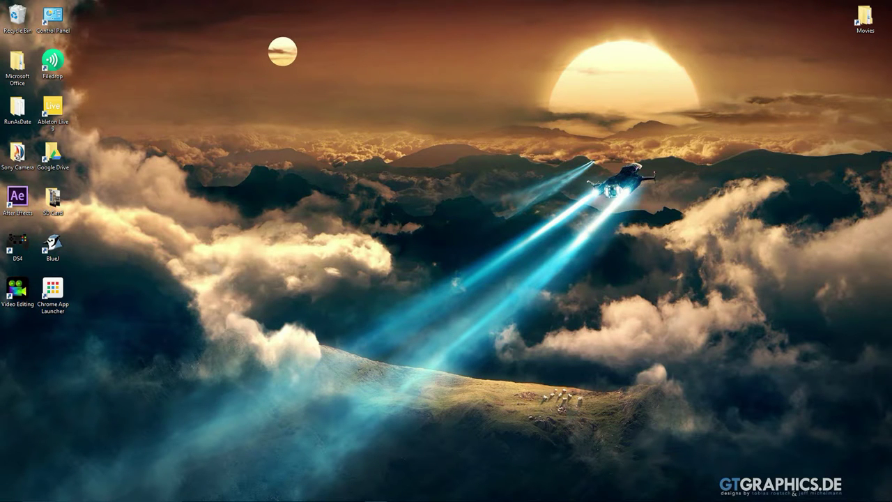
Step: Open dlink.com in Chrome and go to D-Link's technical support site
{"action": "mouse_move", "coordinate": [216, 492]}
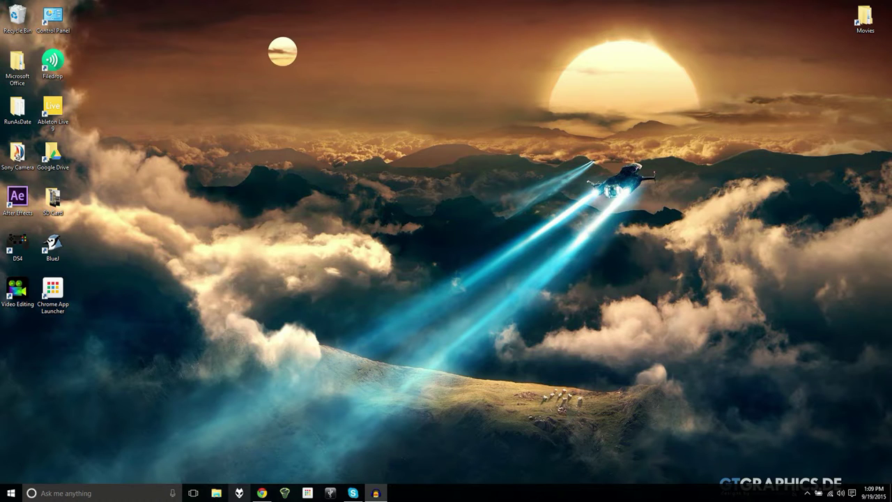
{"action": "left_click", "coordinate": [261, 493]}
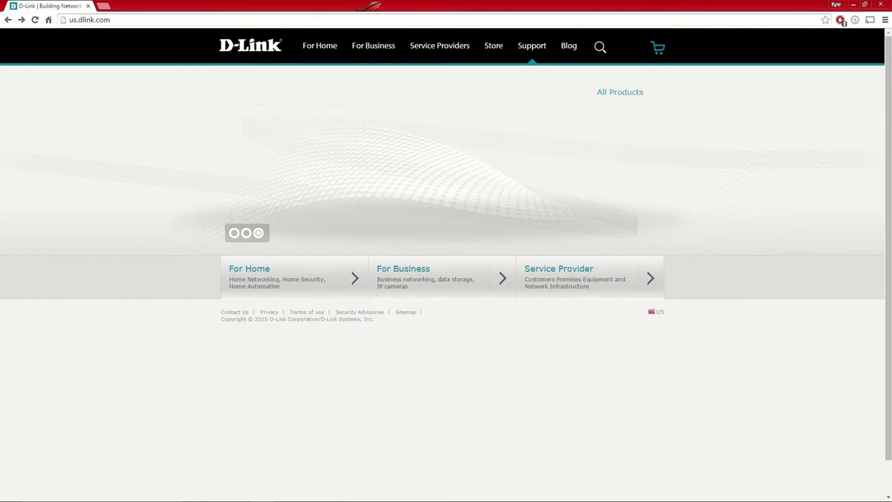
{"action": "left_click", "coordinate": [532, 45]}
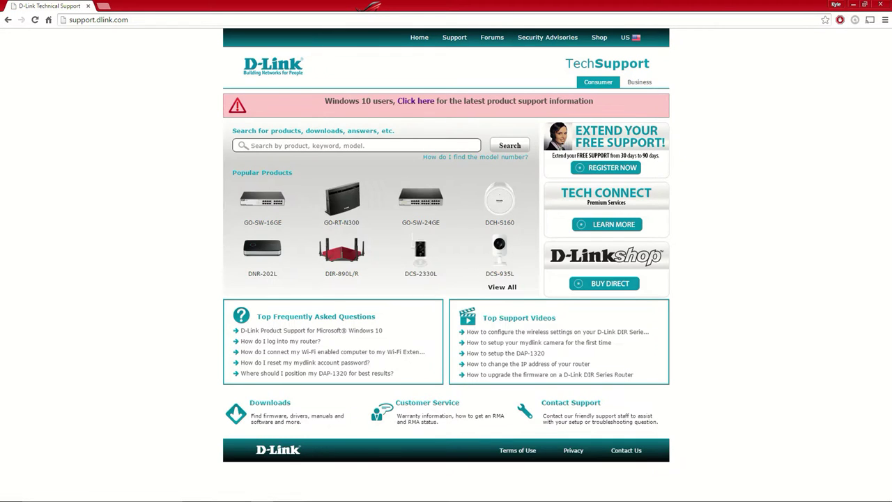
Step: Search support for 868l and open the DIR-868L product result
{"action": "left_click", "coordinate": [349, 145]}
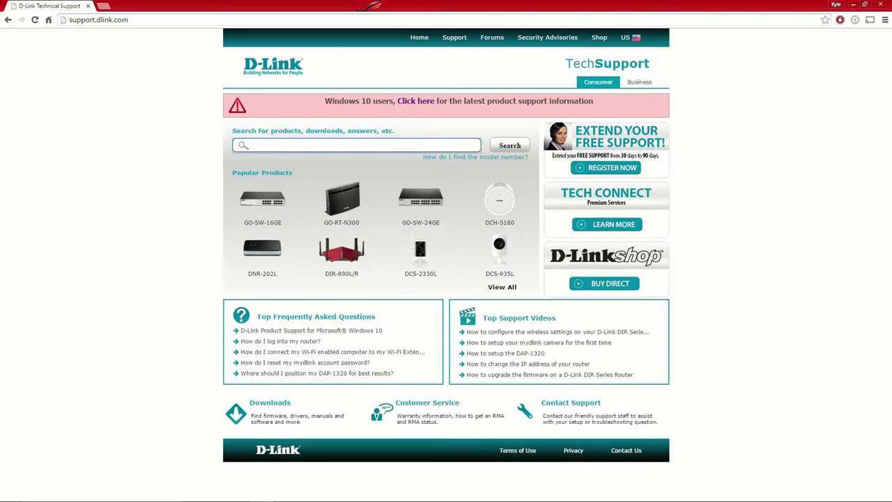
{"action": "type", "text": "868l"}
{"action": "key", "text": "Return"}
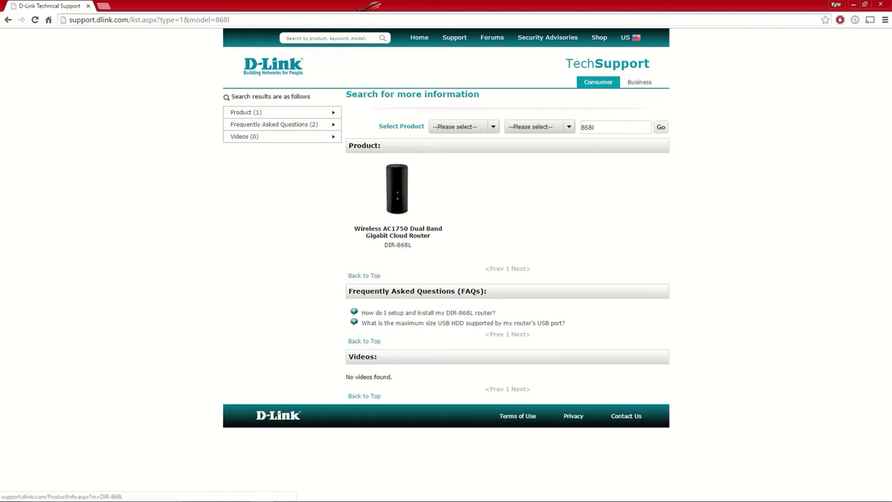
{"action": "left_click", "coordinate": [396, 213]}
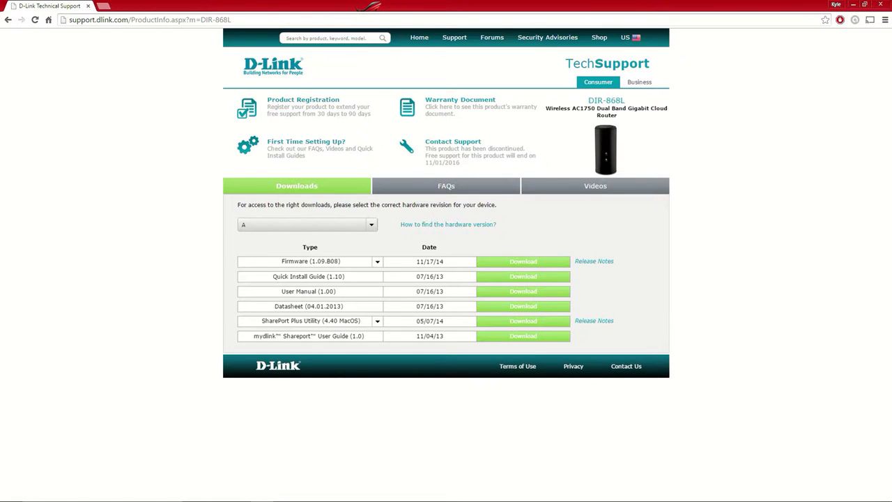
Step: Review the DIR-868L support page's Downloads listing, highlighting text and then clearing the selection
{"action": "left_click_drag", "start_coordinate": [253, 335], "coordinate": [346, 336]}
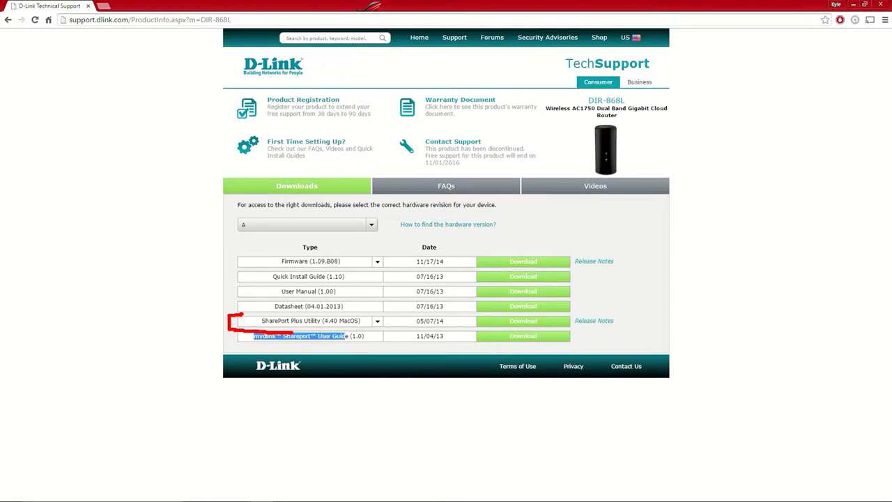
{"action": "mouse_move", "coordinate": [291, 333]}
{"action": "left_mouse_down"}
{"action": "mouse_move", "coordinate": [581, 333]}
{"action": "mouse_move", "coordinate": [575, 311]}
{"action": "mouse_move", "coordinate": [231, 312]}
{"action": "left_mouse_up"}
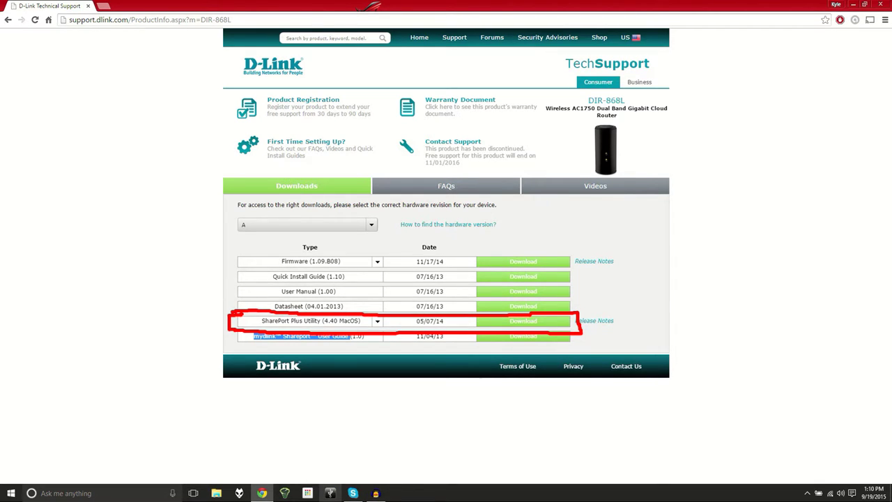
{"action": "key", "text": "Escape"}
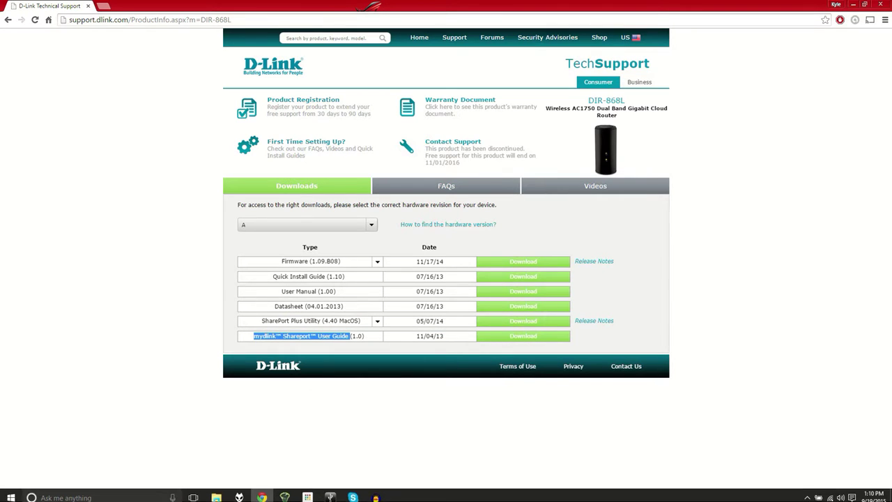
{"action": "left_click", "coordinate": [794, 355]}
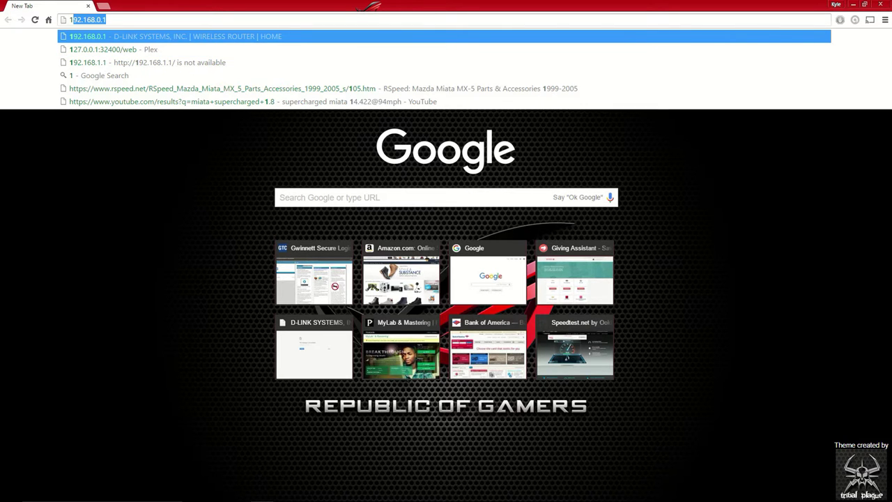
Step: Load the router login page at 192.168.0.1 from the D-Link address suggestion
{"action": "left_click", "coordinate": [174, 35]}
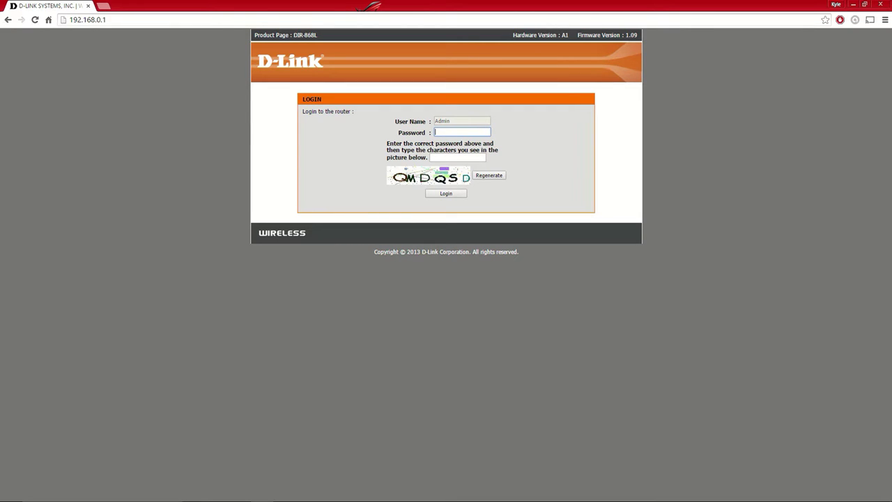
Step: Make a first login attempt with the admin password and the captcha characters
{"action": "type", "text": "•••••••••"}
{"action": "left_click", "coordinate": [457, 158]}
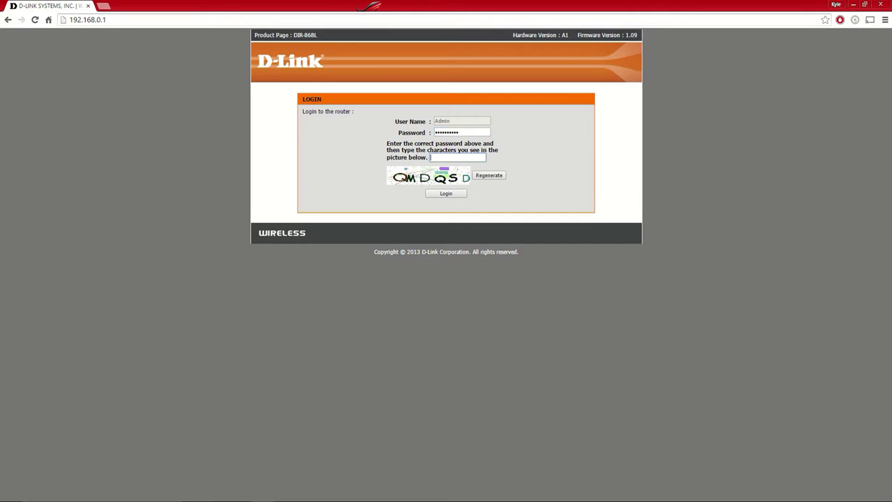
{"action": "type", "text": "Q"}
{"action": "type", "text": "WDQSD"}
{"action": "key", "text": "Return"}
{"action": "key", "text": "Return"}
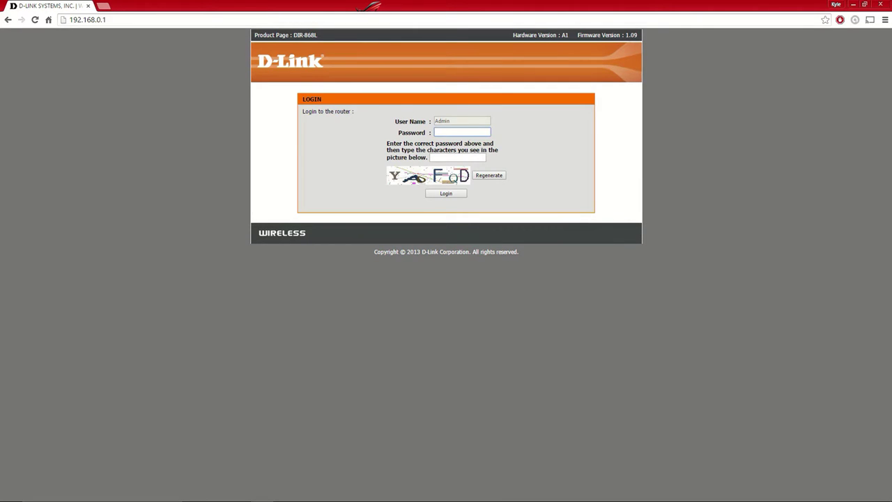
Step: Retry login with the password and new captcha, then go to the Storage page
{"action": "type", "text": "••••••••••"}
{"action": "key", "text": "Tab"}
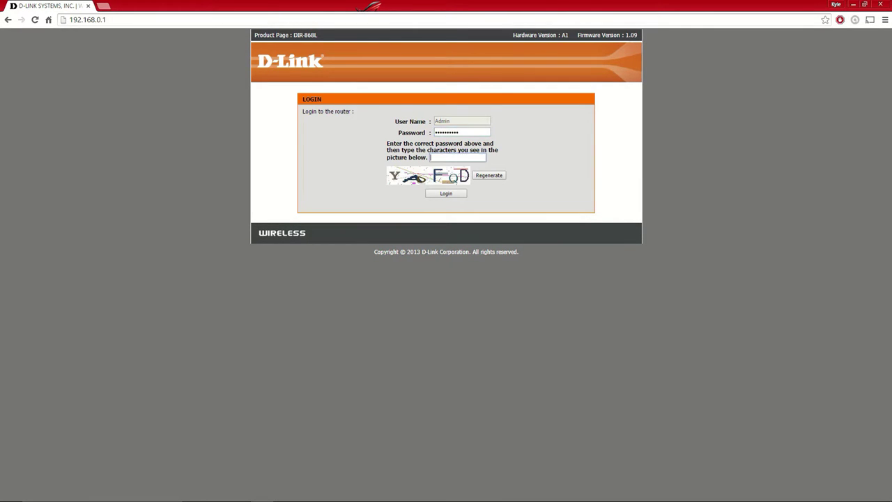
{"action": "type", "text": "YADF"}
{"action": "key", "text": "Return"}
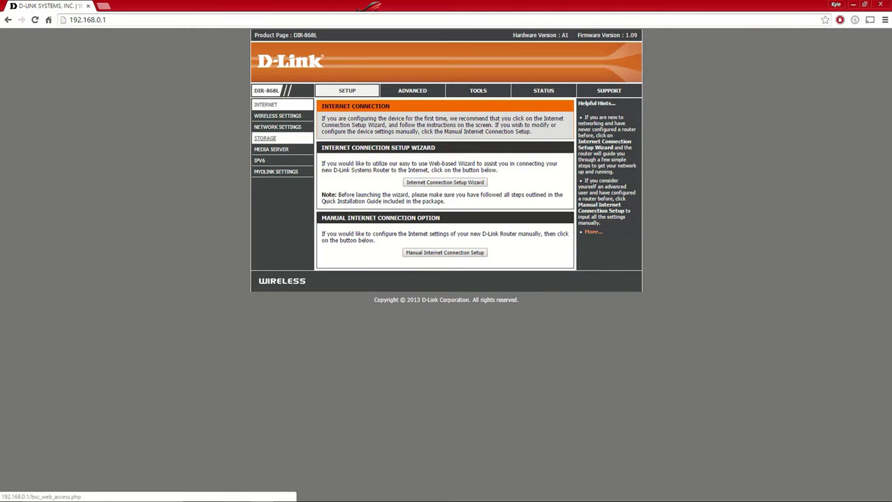
{"action": "left_click", "coordinate": [265, 138]}
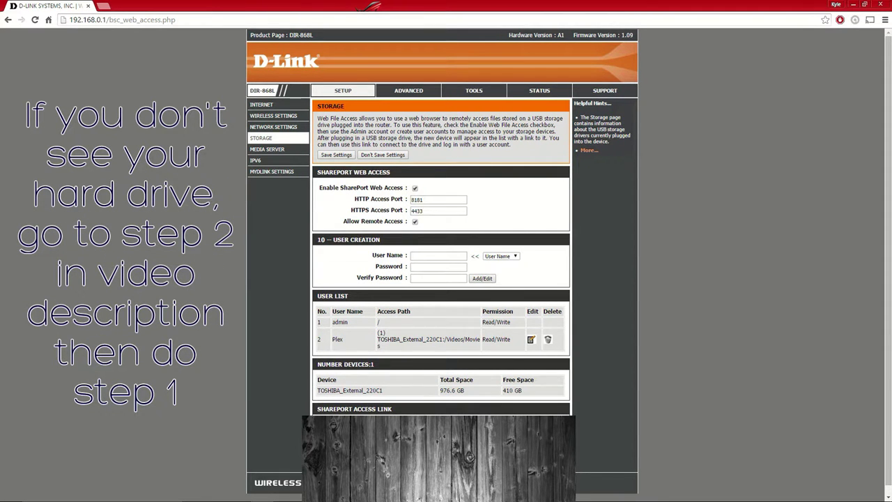
Step: Check SharePort Web Access ports 8181/4433, the Plex user's path and the TOSHIBA_External_220C1 drive
{"action": "left_click_drag", "start_coordinate": [319, 188], "coordinate": [399, 187]}
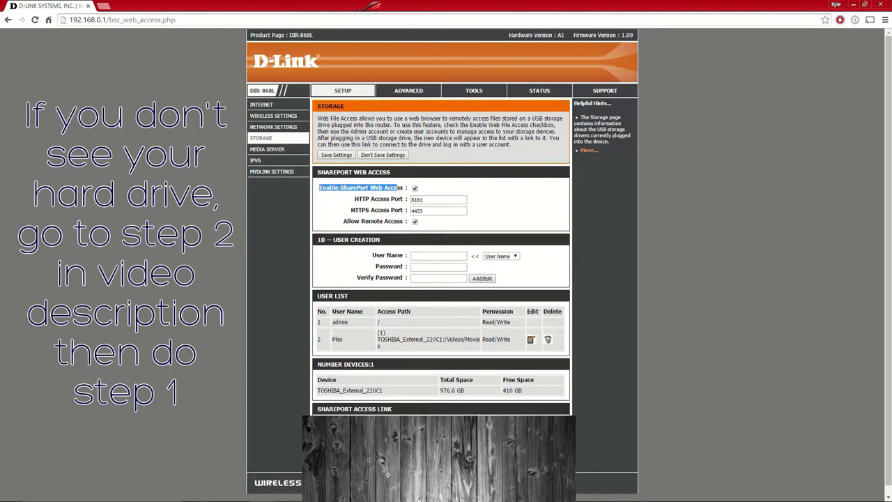
{"action": "left_click", "coordinate": [432, 200]}
{"action": "left_click", "coordinate": [437, 210]}
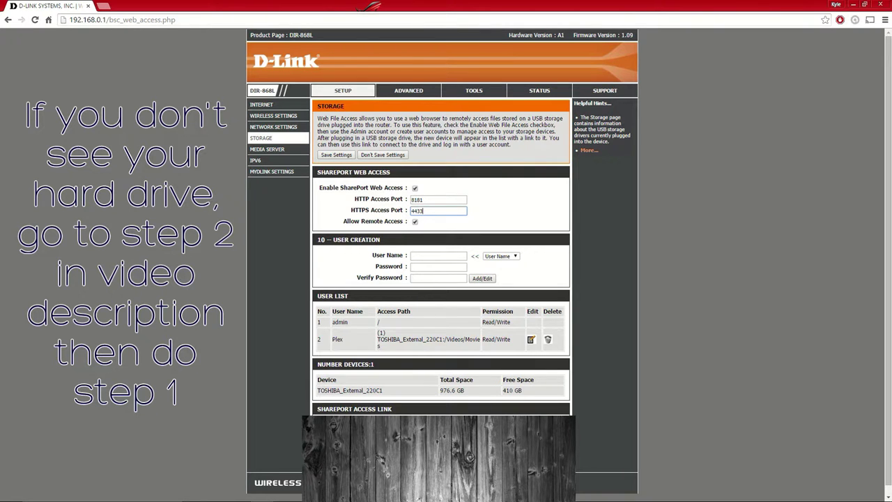
{"action": "scroll", "coordinate": [442, 258], "scroll_direction": "down", "scroll_amount": 1}
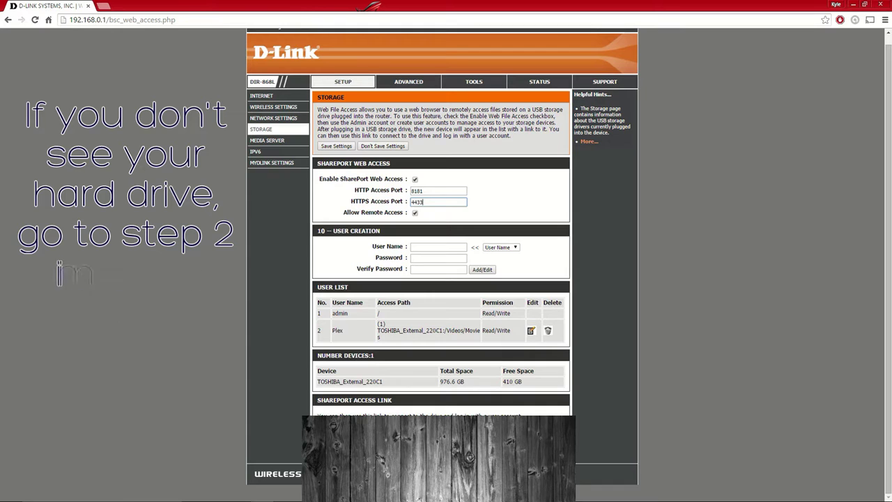
{"action": "left_click_drag", "start_coordinate": [377, 323], "coordinate": [462, 342]}
{"action": "left_click", "coordinate": [462, 342]}
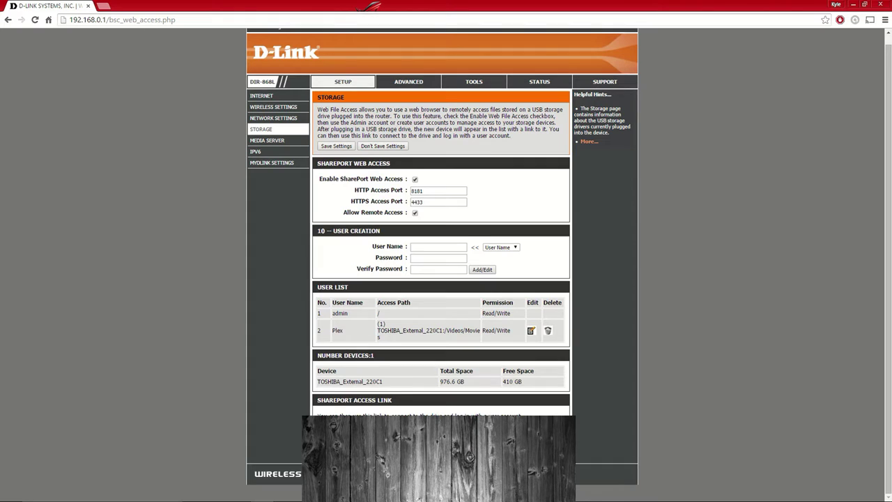
{"action": "left_click_drag", "start_coordinate": [320, 381], "coordinate": [383, 381]}
{"action": "left_click", "coordinate": [393, 380]}
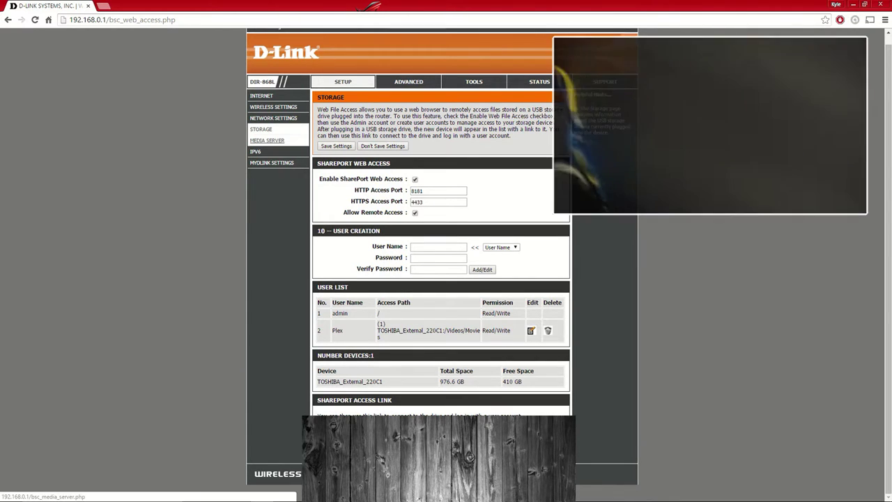
Step: Go to the Media Server page with the DLNA and iTunes server settings
{"action": "left_click", "coordinate": [266, 140]}
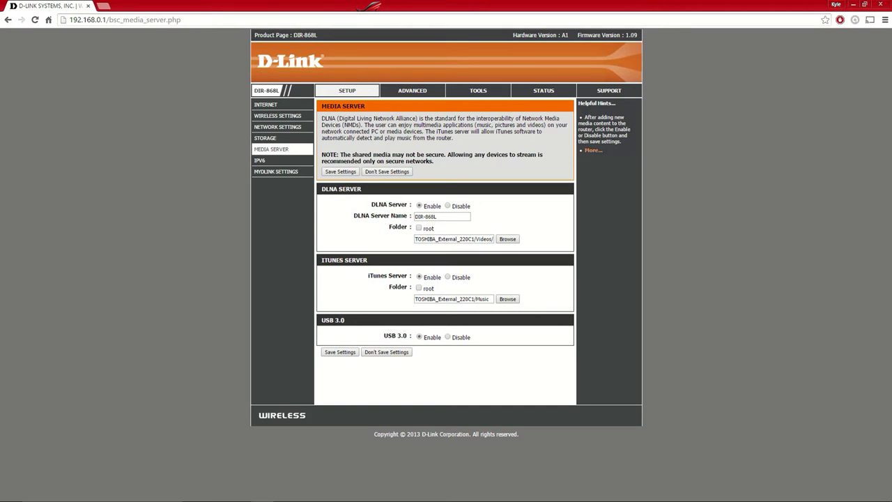
Step: Set the DLNA folder to TOSHIBA_External_220C1's Videos via Browse, then reopen and dismiss the picker
{"action": "left_click", "coordinate": [507, 239]}
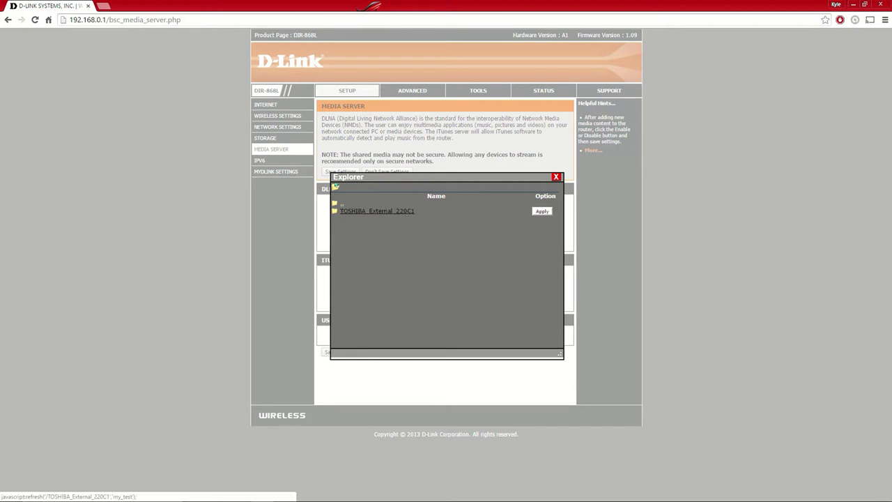
{"action": "left_click", "coordinate": [355, 210]}
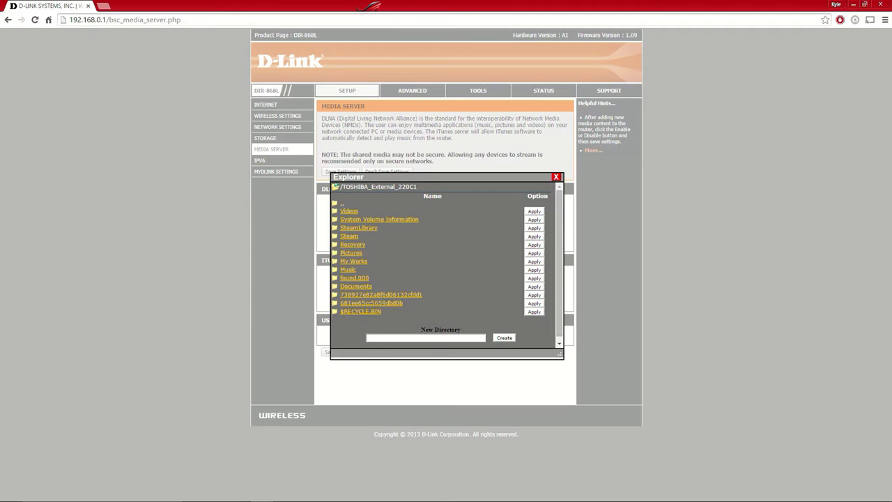
{"action": "left_click", "coordinate": [353, 261]}
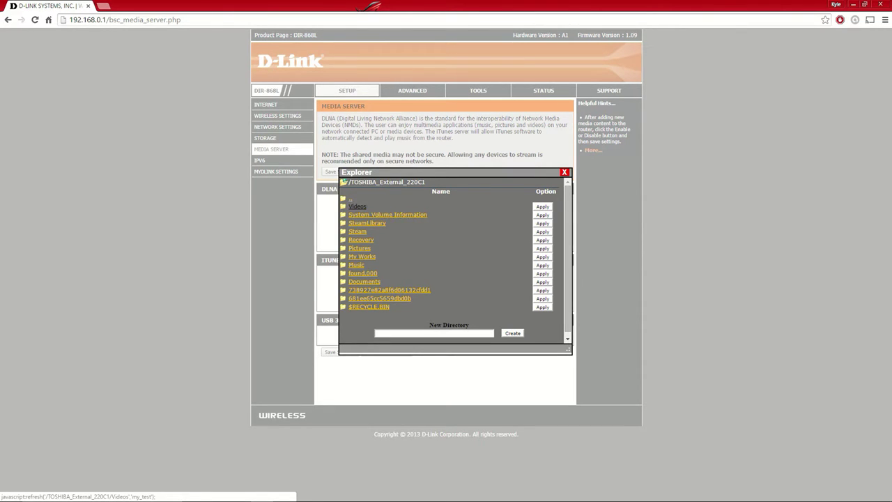
{"action": "left_click", "coordinate": [357, 206]}
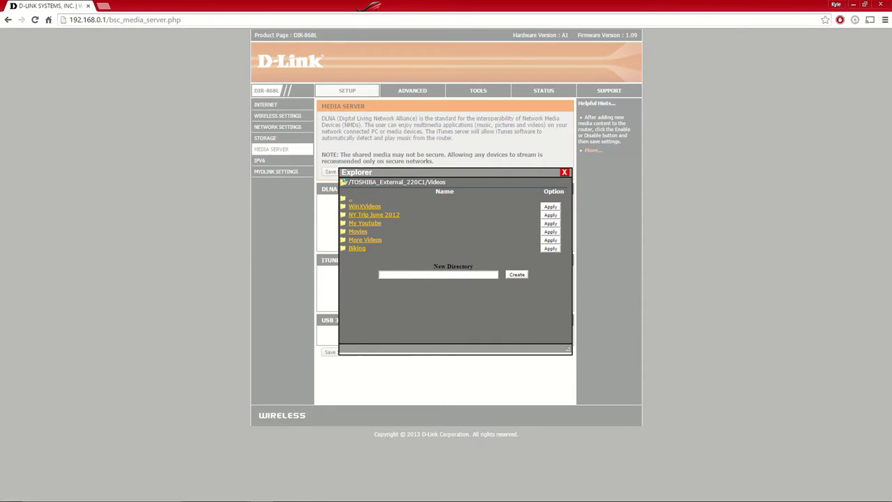
{"action": "left_click", "coordinate": [564, 172]}
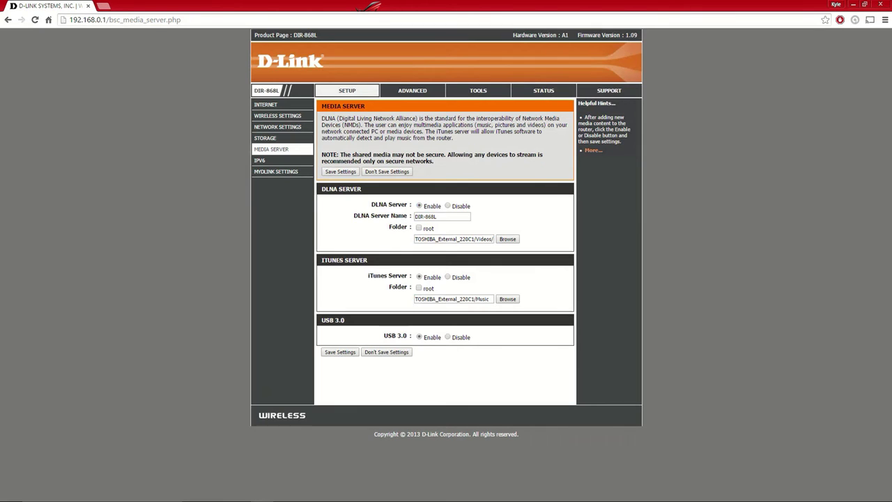
{"action": "left_click", "coordinate": [507, 239]}
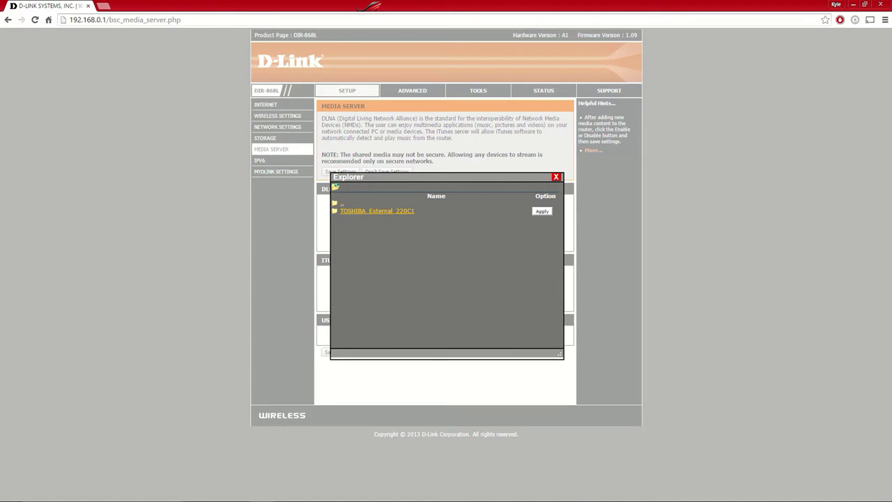
{"action": "left_click", "coordinate": [556, 176]}
Step: Turn the DLNA root option off so Videos is shared, save the settings and close Chrome
{"action": "left_click", "coordinate": [419, 227]}
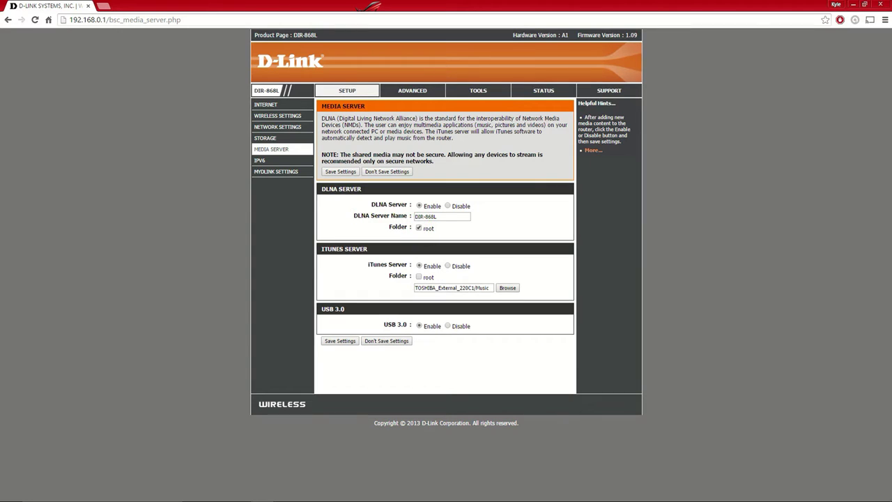
{"action": "left_click", "coordinate": [419, 227]}
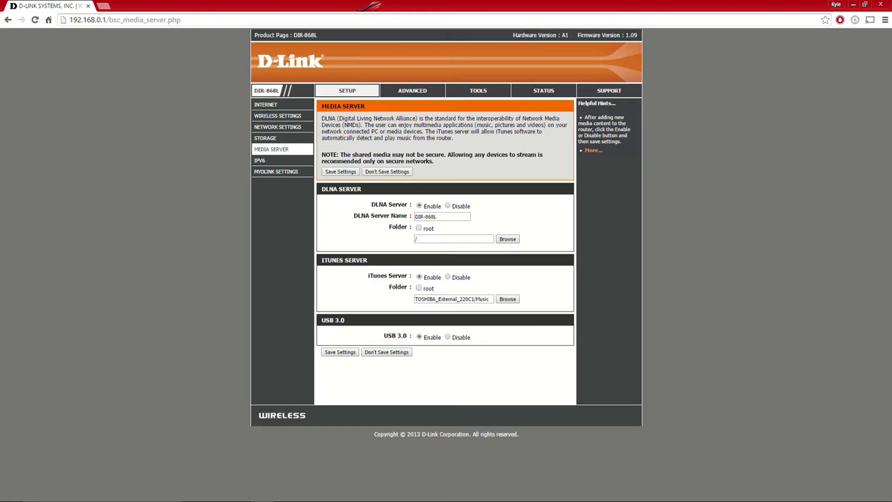
{"action": "left_click_drag", "start_coordinate": [321, 261], "coordinate": [367, 261]}
{"action": "left_click", "coordinate": [339, 259]}
{"action": "left_click", "coordinate": [340, 352]}
{"action": "left_click", "coordinate": [88, 5]}
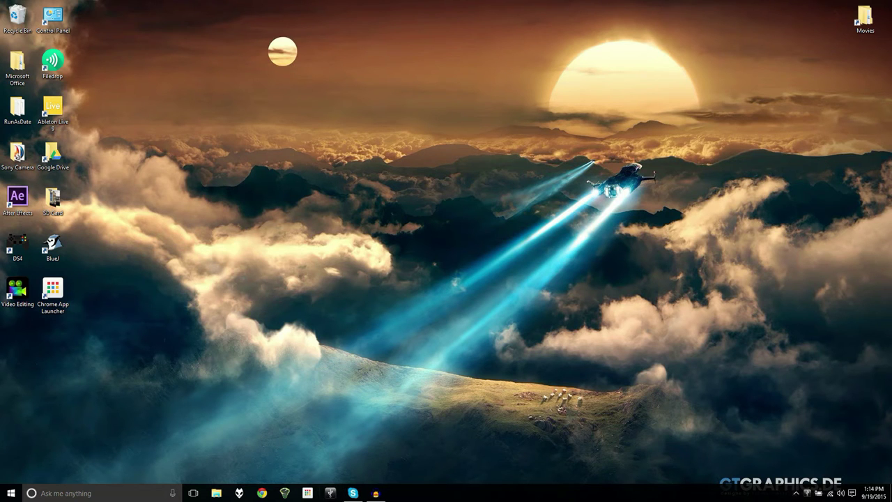
Step: Launch SharePort Plus, refresh its device list and show devices grouped under DIR-868L
{"action": "left_click", "coordinate": [330, 493]}
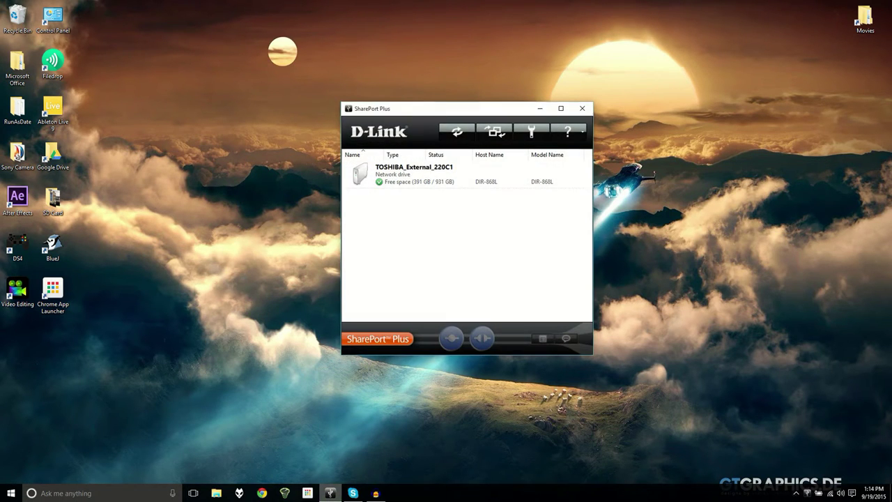
{"action": "left_click_drag", "start_coordinate": [413, 102], "coordinate": [382, 125]}
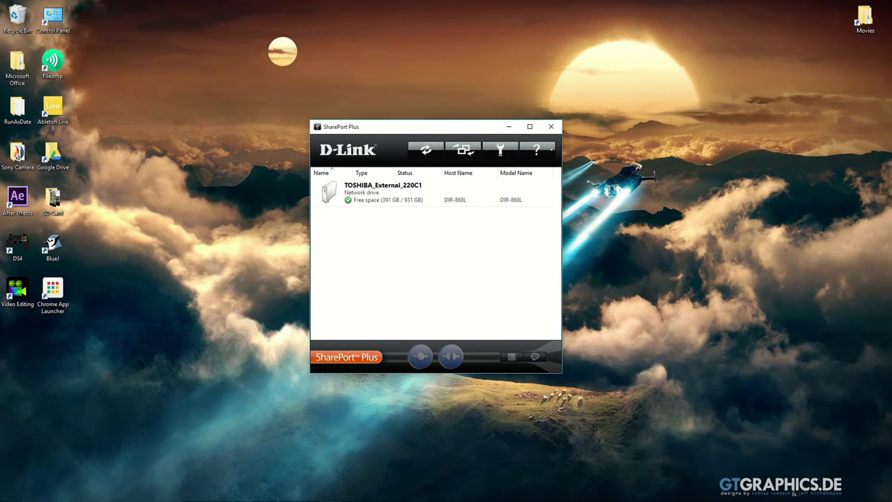
{"action": "left_click", "coordinate": [425, 149]}
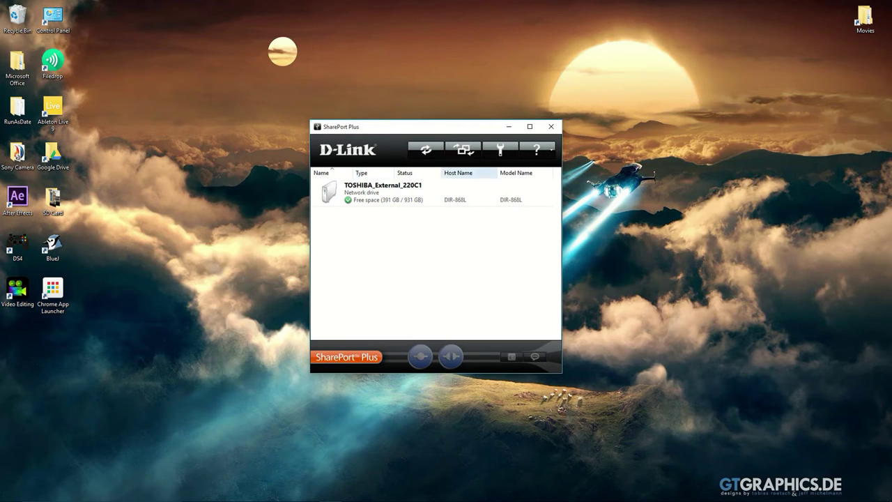
{"action": "left_click", "coordinate": [463, 149]}
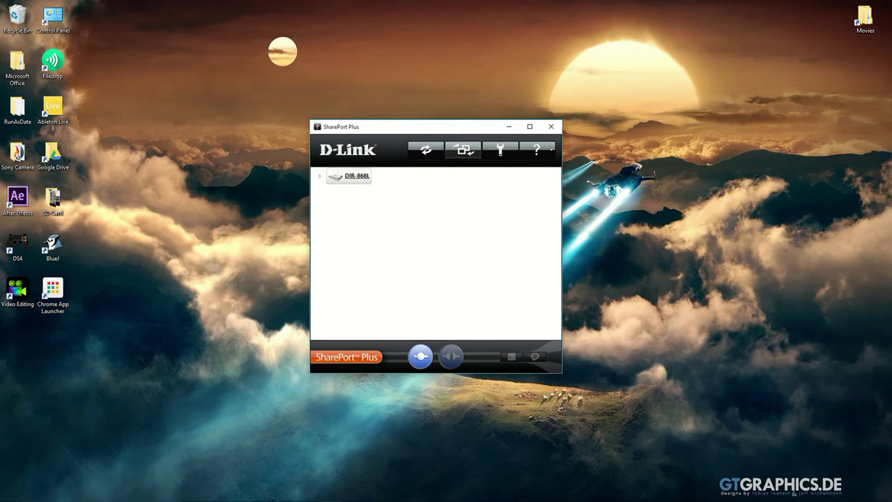
{"action": "left_click", "coordinate": [357, 174]}
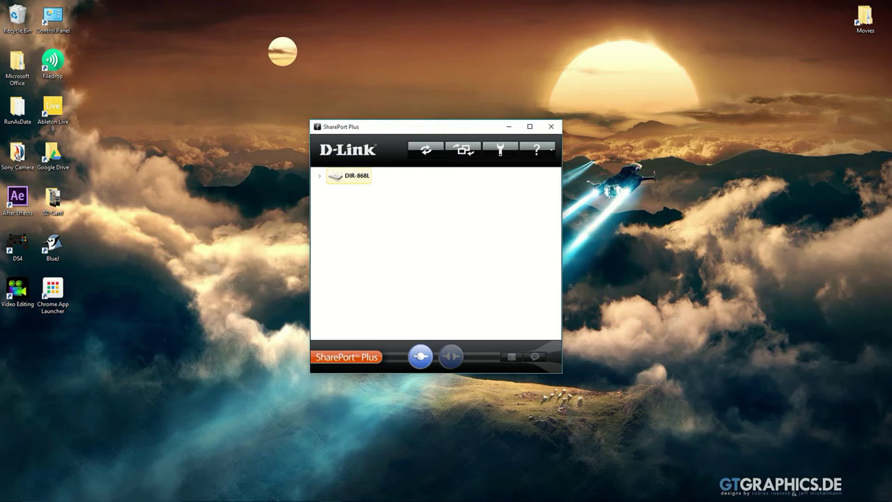
{"action": "left_click", "coordinate": [426, 149]}
Step: Expand DIR-868L, connect the TOSHIBA_External_220C1 drive and open its files
{"action": "left_click", "coordinate": [319, 175]}
{"action": "left_click", "coordinate": [394, 192]}
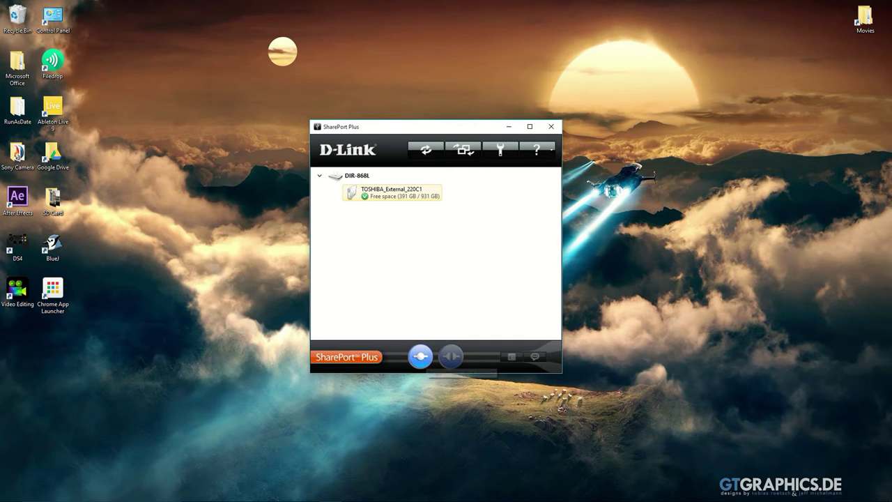
{"action": "left_click", "coordinate": [421, 356]}
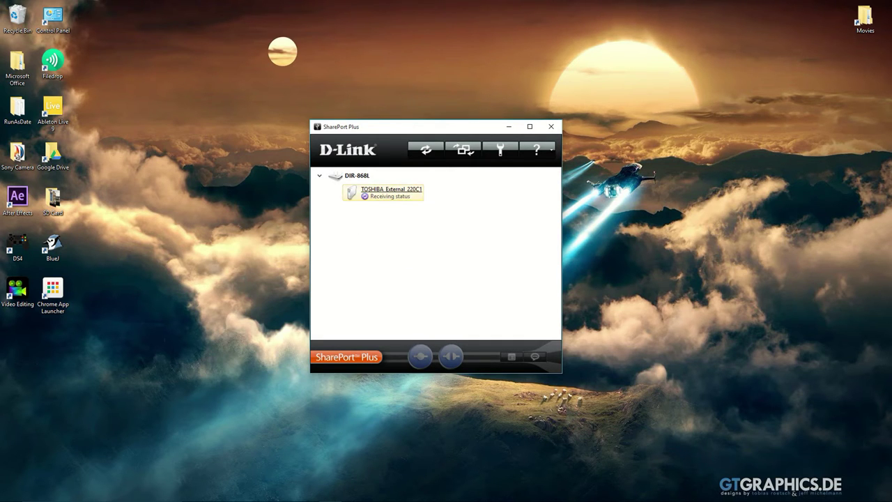
{"action": "left_click", "coordinate": [412, 187]}
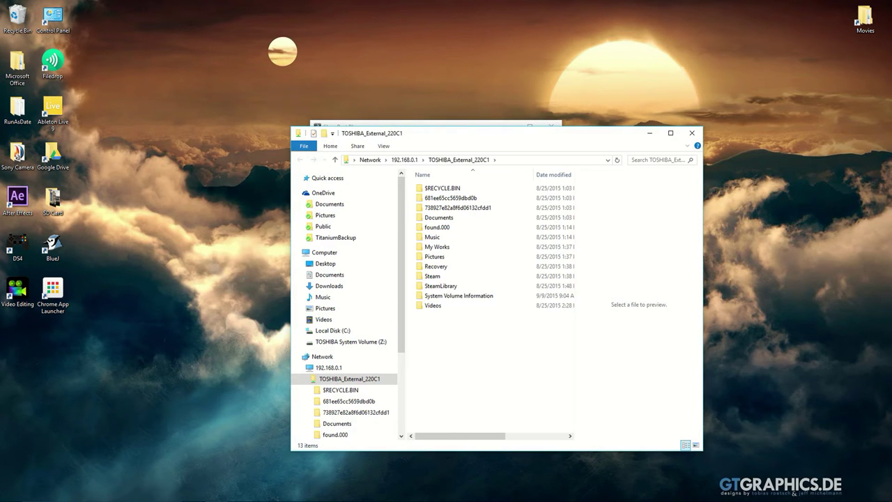
Step: Maximize Explorer and view the share path \\192.168.0.1\TOSHIBA_External_220C1 in the address bar
{"action": "left_click_drag", "start_coordinate": [459, 135], "coordinate": [376, 1]}
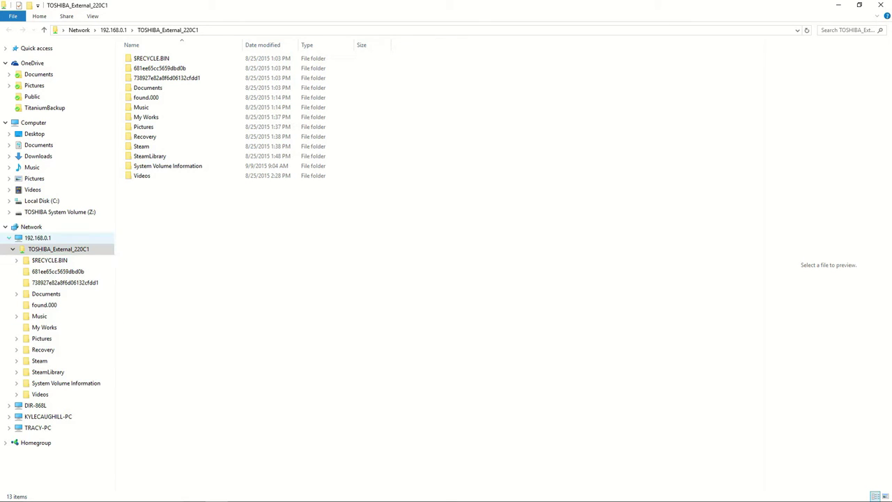
{"action": "left_click", "coordinate": [9, 237]}
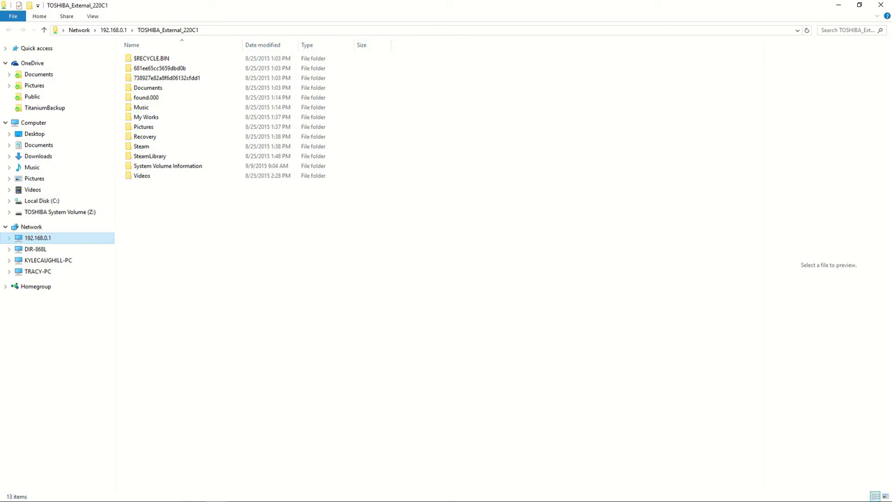
{"action": "left_click", "coordinate": [9, 237]}
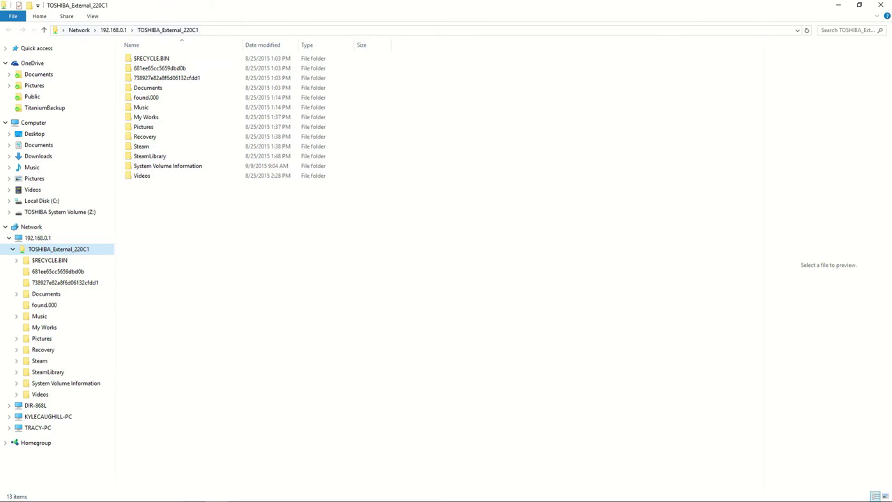
{"action": "left_click", "coordinate": [219, 30]}
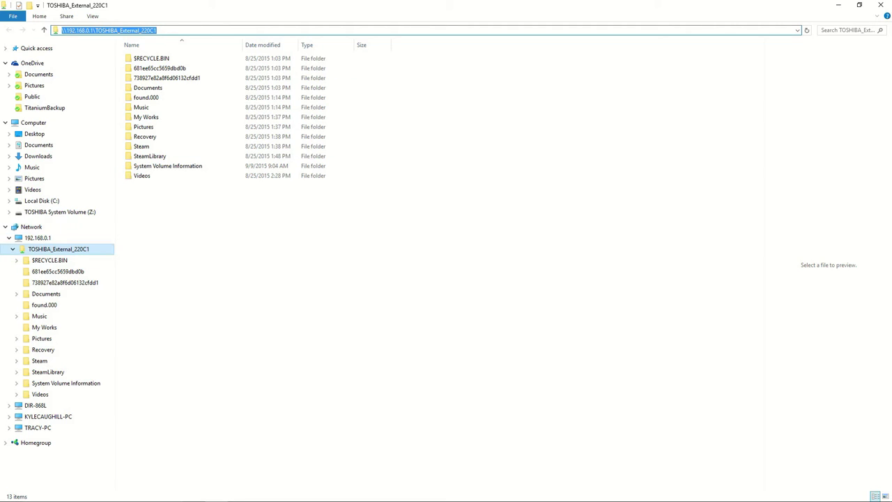
{"action": "key", "text": "Escape"}
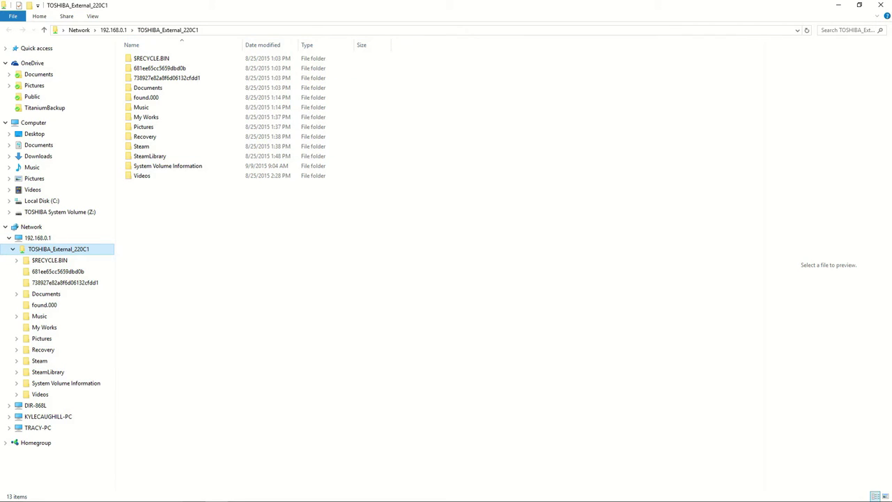
Step: Map the TOSHIBA_External_220C1 share to drive letter A: via Map network drive
{"action": "right_click", "coordinate": [44, 249]}
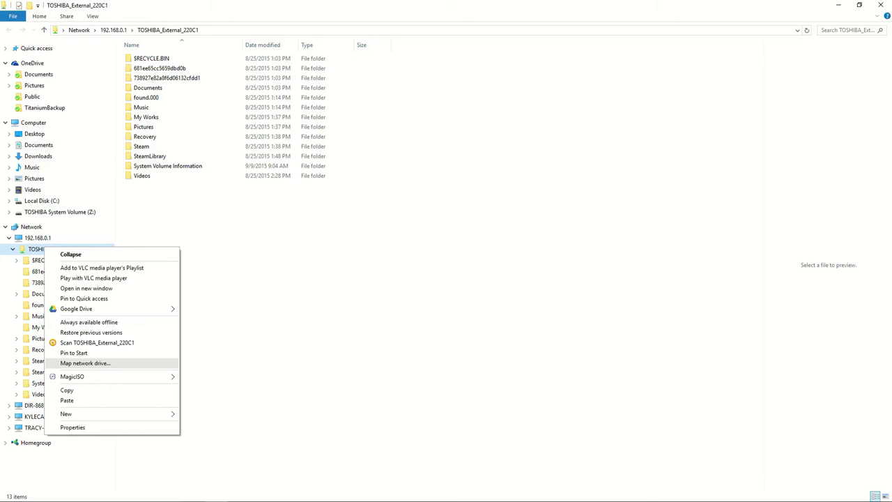
{"action": "left_click", "coordinate": [85, 363]}
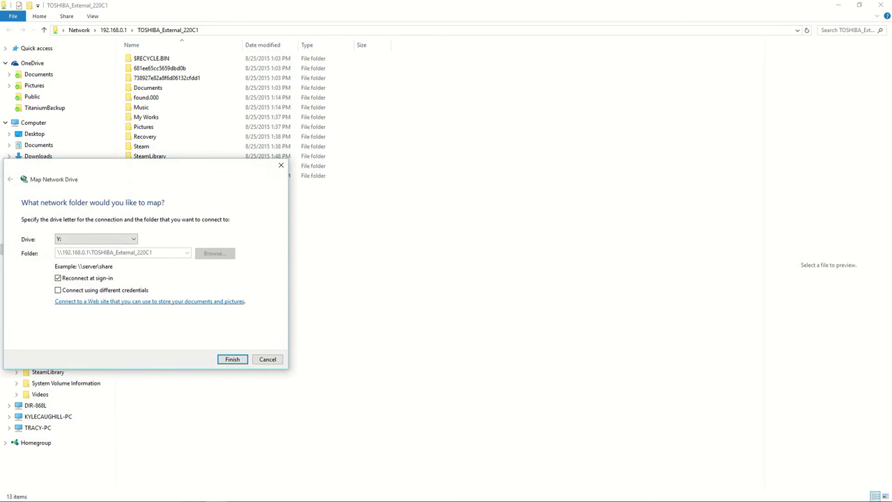
{"action": "left_click_drag", "start_coordinate": [87, 167], "coordinate": [288, 171]}
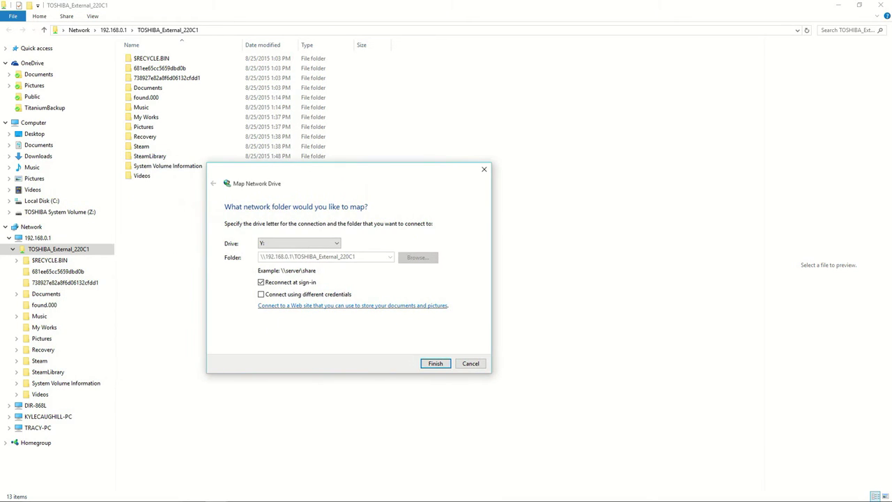
{"action": "left_click", "coordinate": [333, 241]}
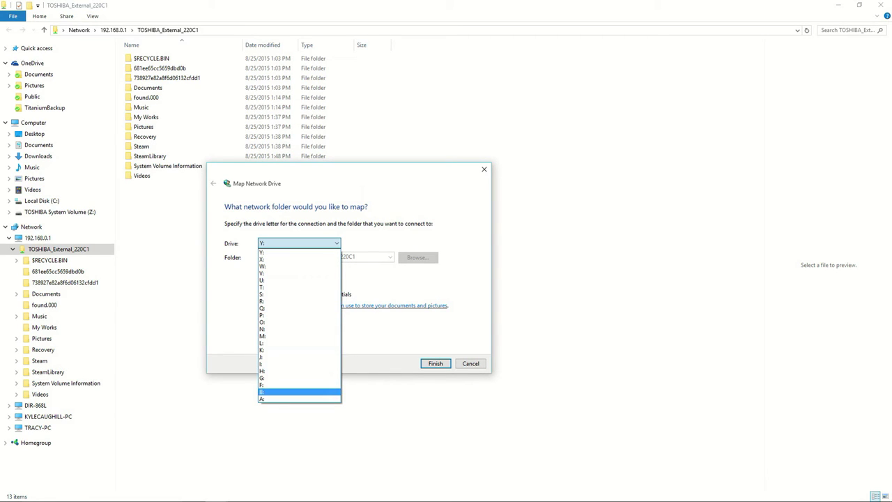
{"action": "left_click", "coordinate": [275, 397]}
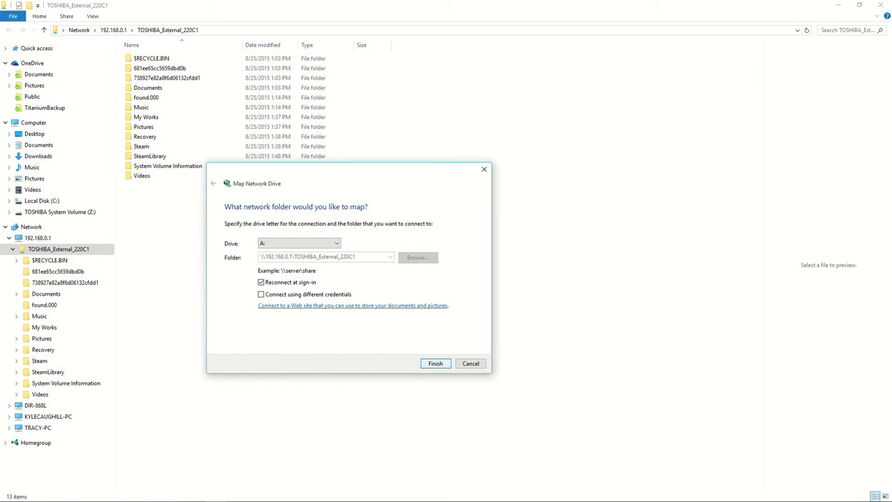
{"action": "key", "text": "Return"}
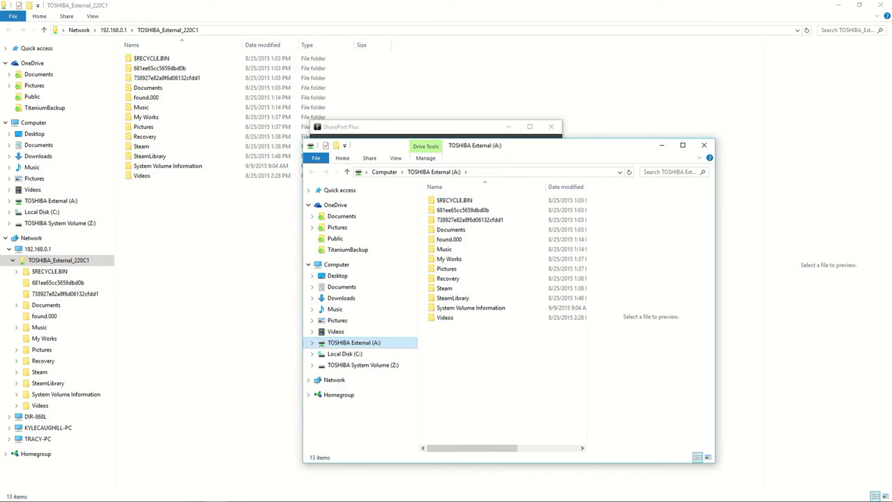
Step: Close the A: drive window, SharePort Plus and the network share window
{"action": "left_click", "coordinate": [704, 145]}
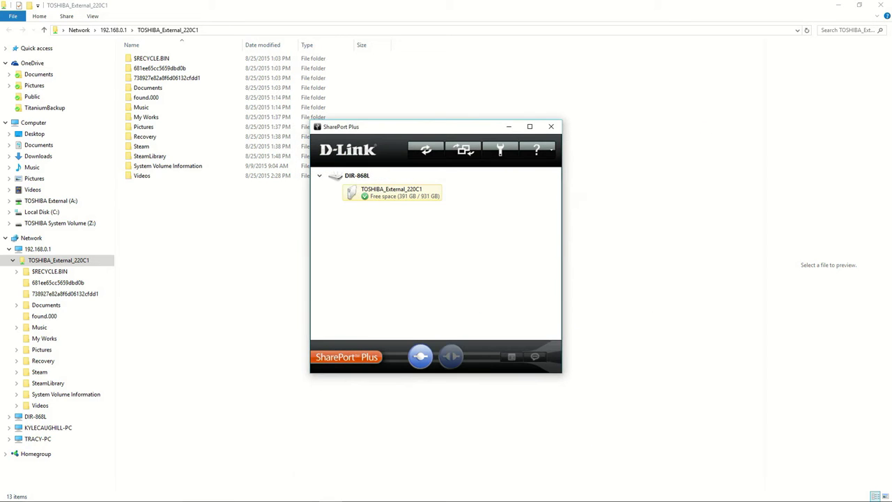
{"action": "left_click", "coordinate": [550, 126]}
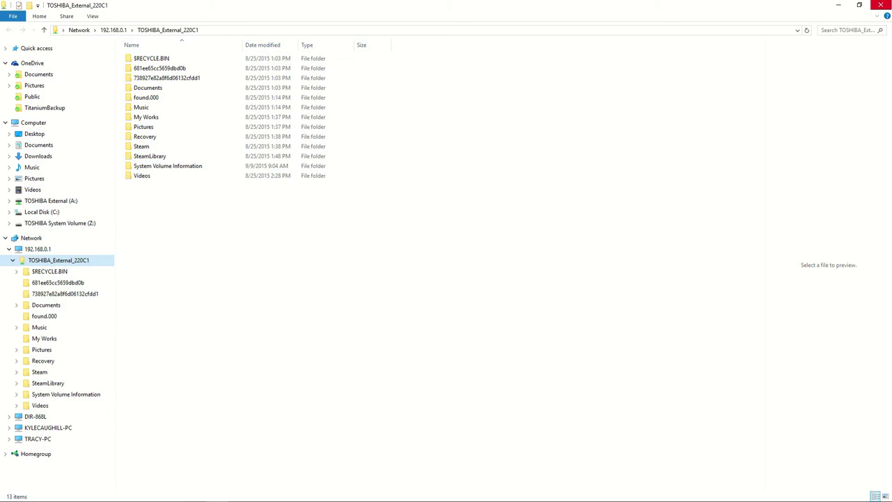
{"action": "left_click", "coordinate": [880, 5]}
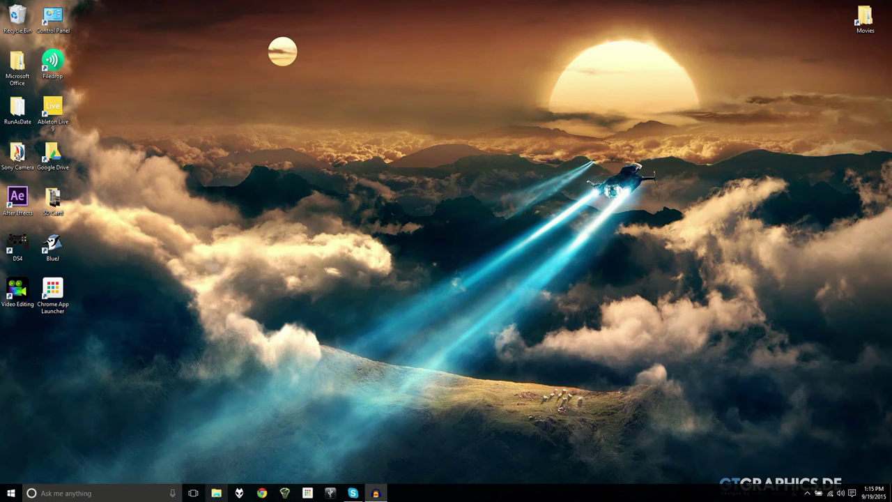
Step: Reopen File Explorer on TOSHIBA External (A:) with its folder tree collapsed
{"action": "left_click", "coordinate": [215, 492]}
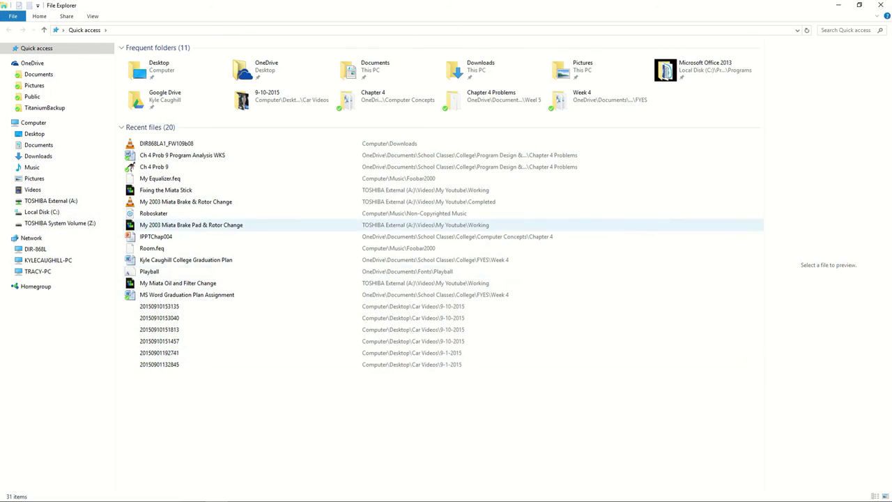
{"action": "left_click", "coordinate": [50, 200]}
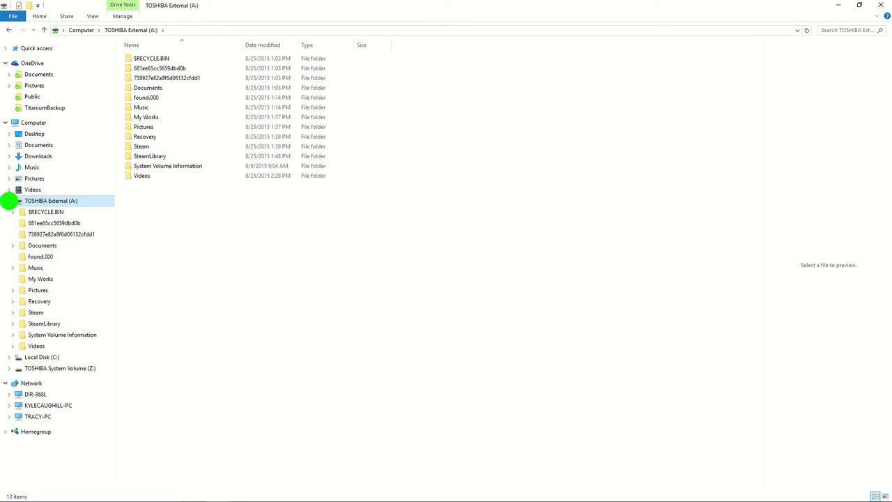
{"action": "left_click", "coordinate": [8, 201]}
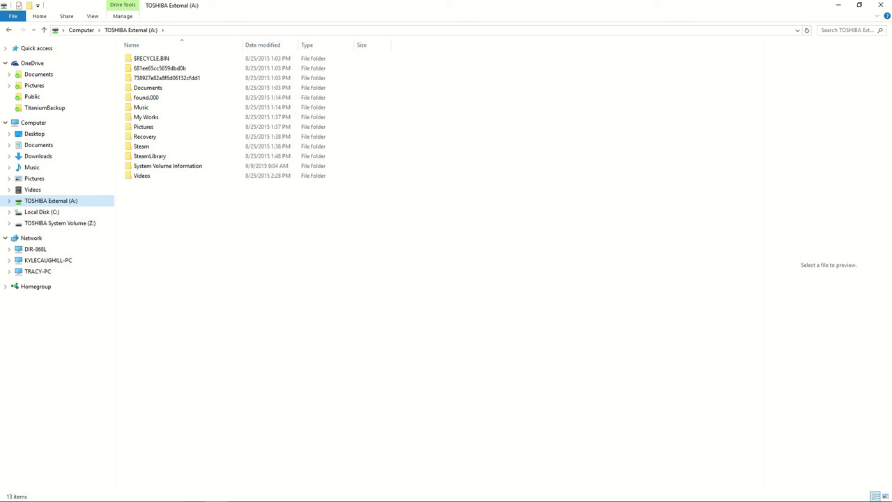
Step: Close the File Explorer window to reveal the Windows desktop
{"action": "left_click", "coordinate": [880, 5]}
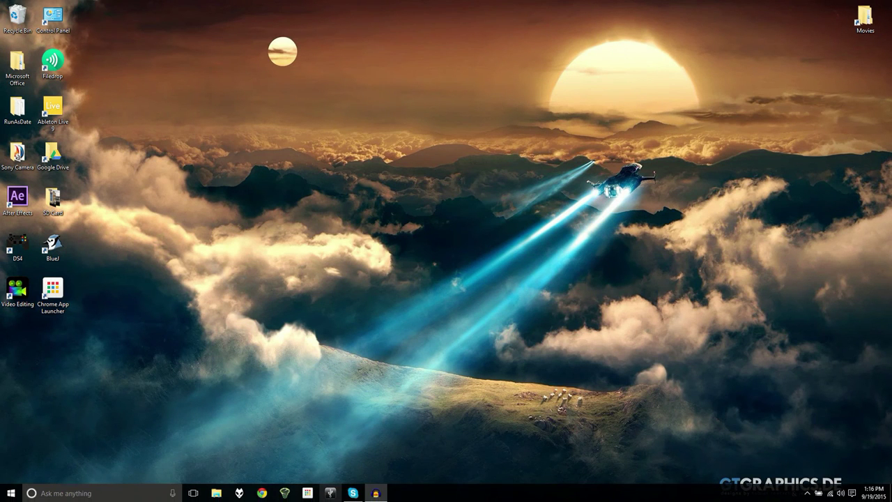